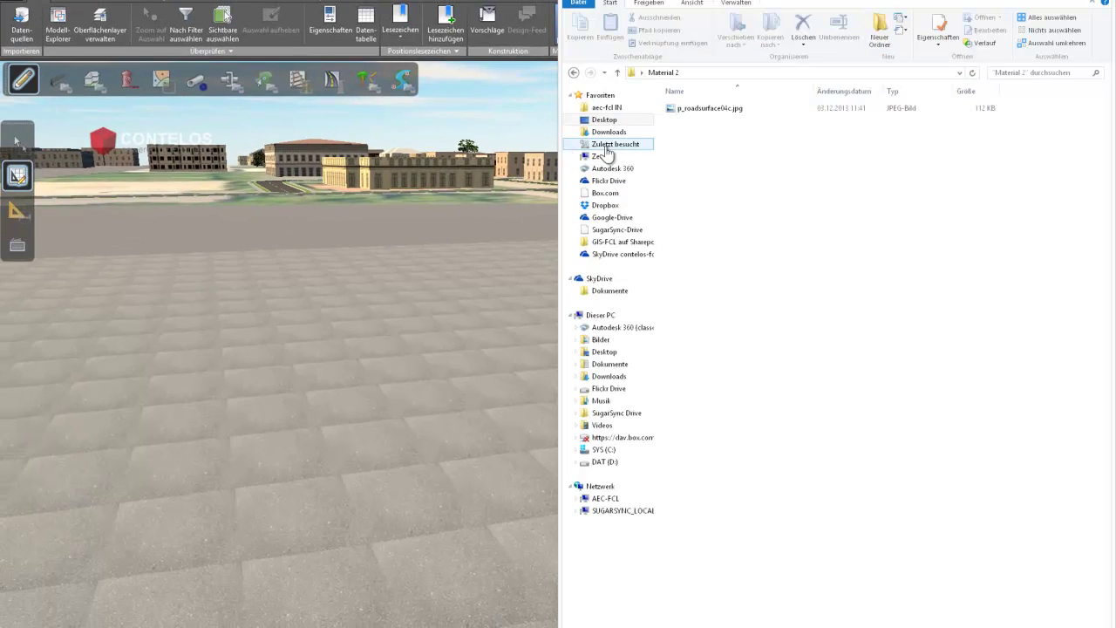
Step: View the road surface texture image p_roadsurface04c.jpg from the Material 2 folder and close it again
double_click(694, 110)
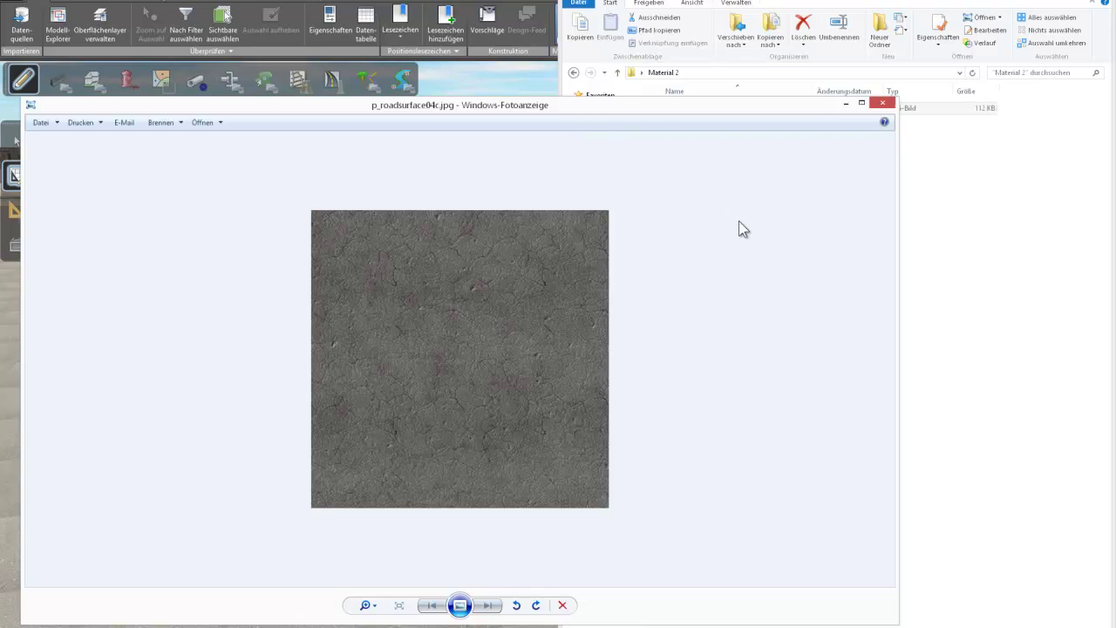
left_click(892, 104)
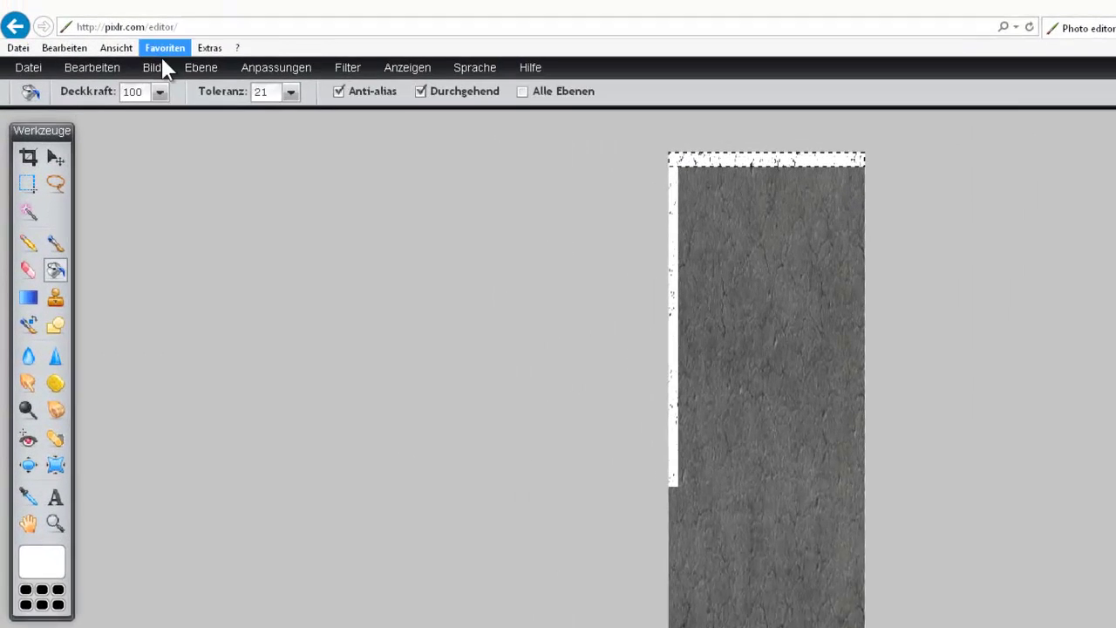
Step: Switch to the Pixlr editor and check the parking bay image's width and height in pixels without changing them
left_click(113, 31)
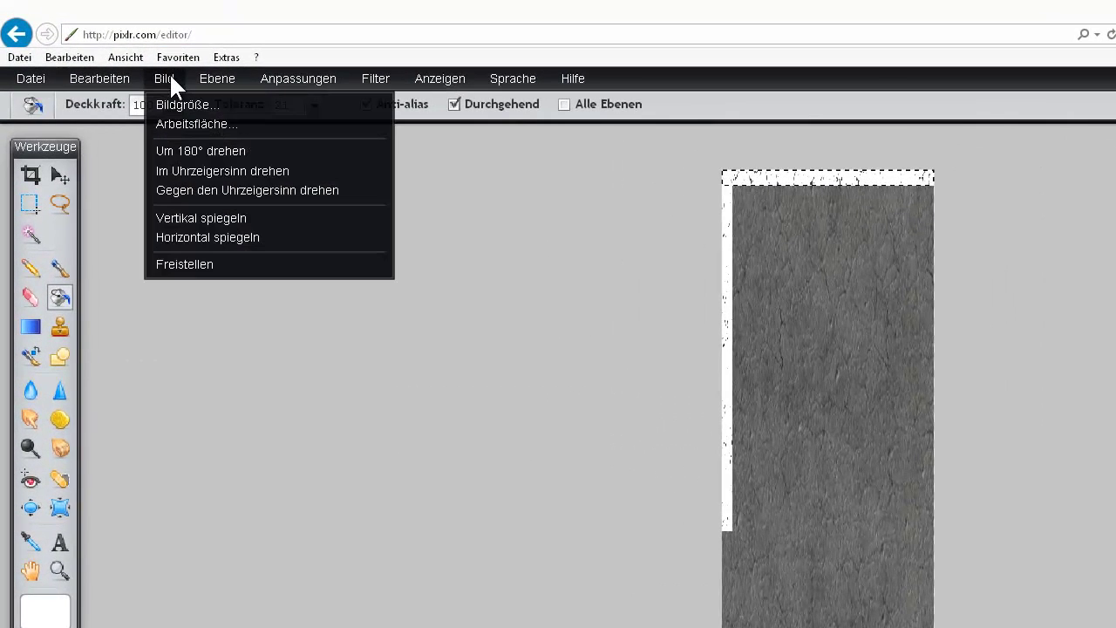
left_click(199, 105)
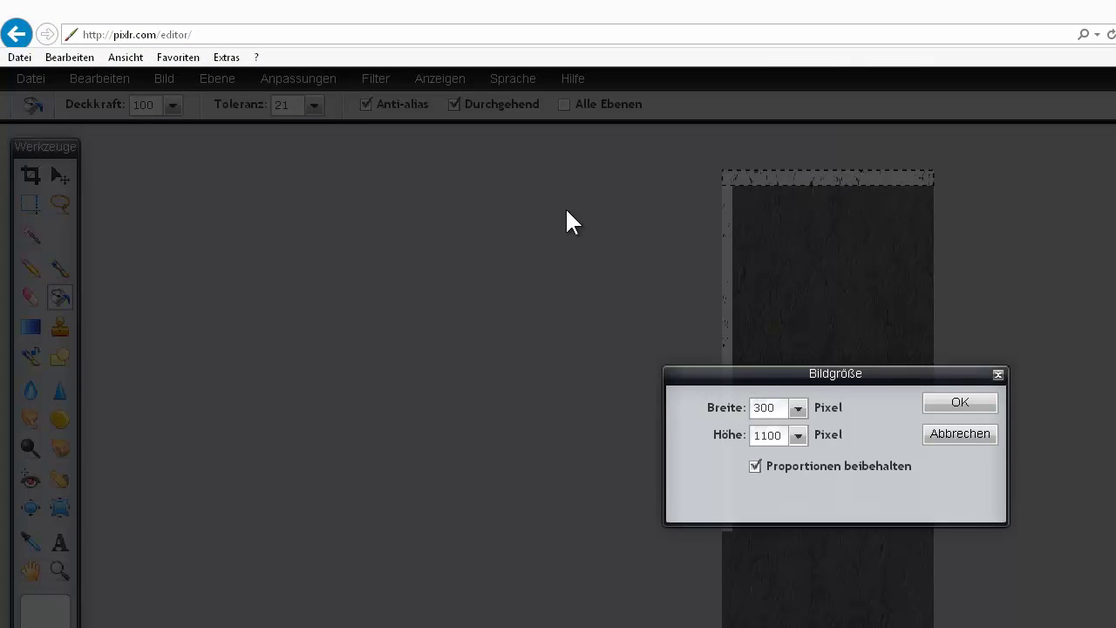
left_click(779, 409)
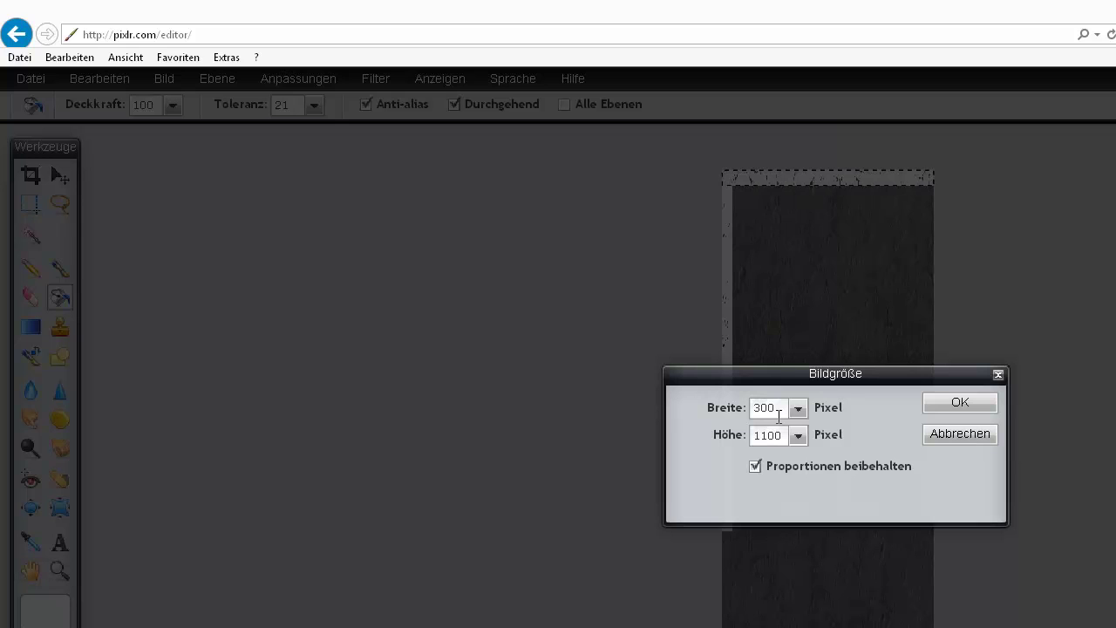
left_click(993, 437)
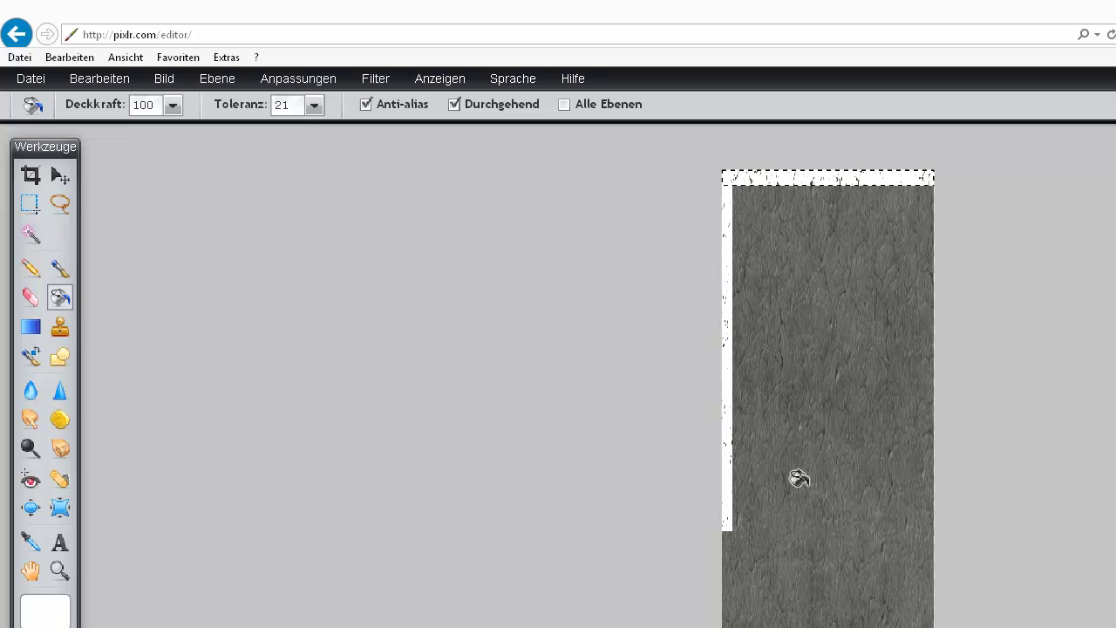
Step: Clear the selection and save the image in PNG format as Parktasche.png in the Material 2 folder
left_click(30, 206)
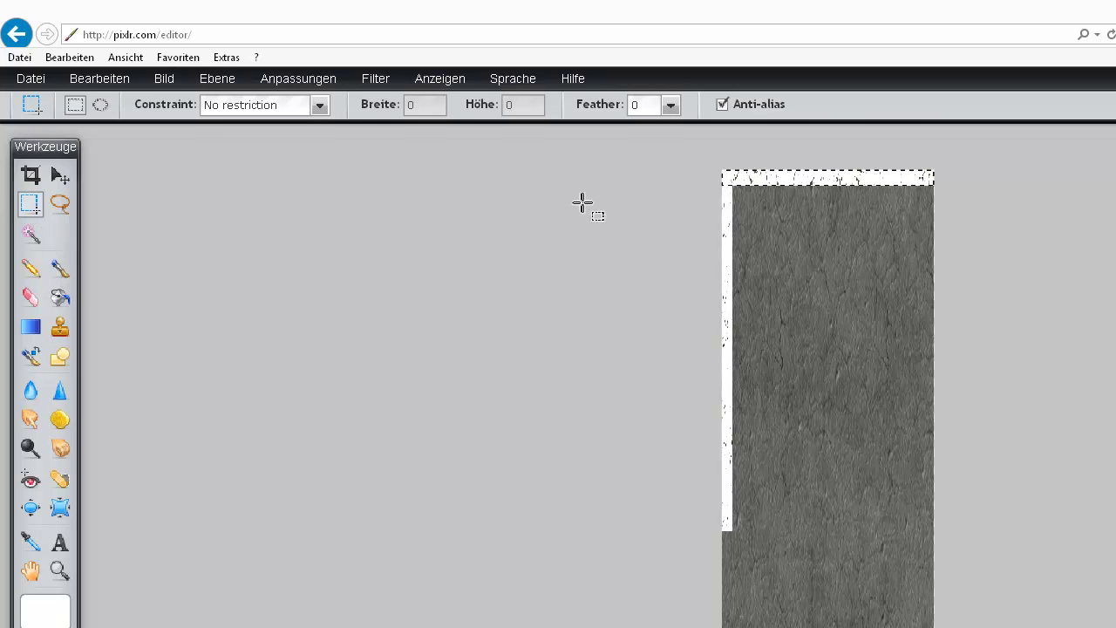
mouse_move(722, 171)
left_mouse_down()
mouse_move(740, 274)
mouse_move(735, 532)
mouse_move(814, 230)
mouse_move(948, 189)
mouse_move(715, 183)
left_mouse_up()
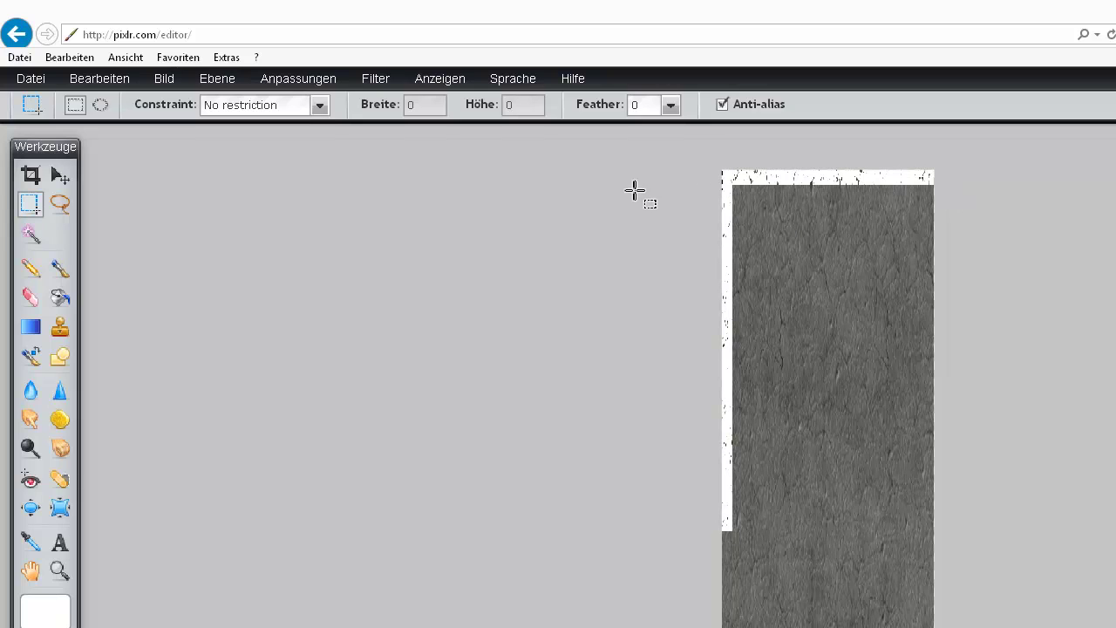
left_click(38, 79)
left_click(101, 189)
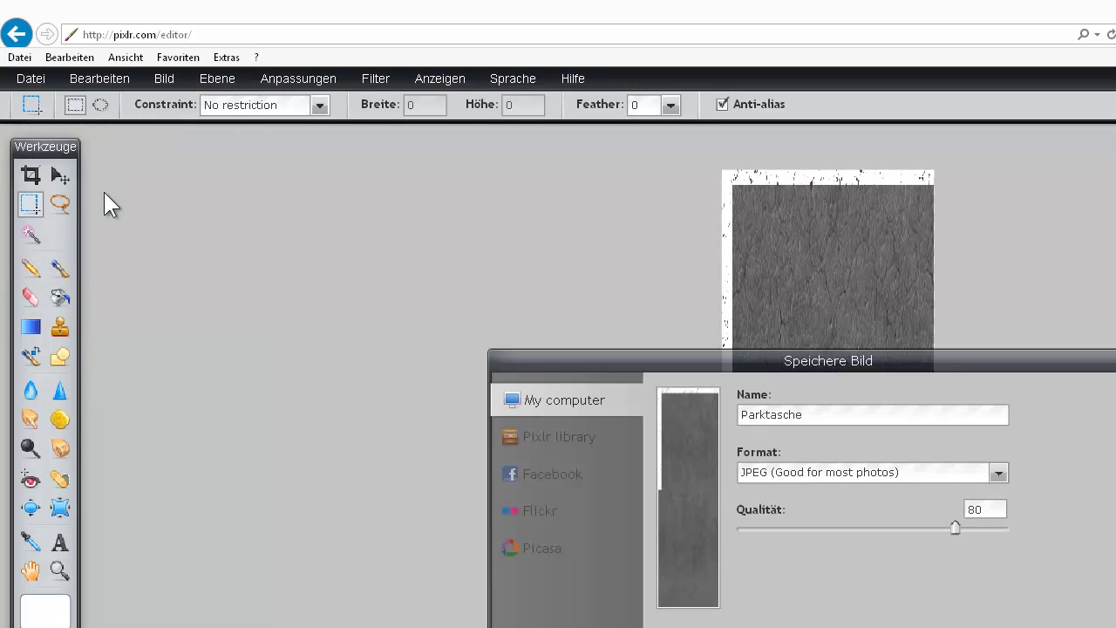
left_click(997, 473)
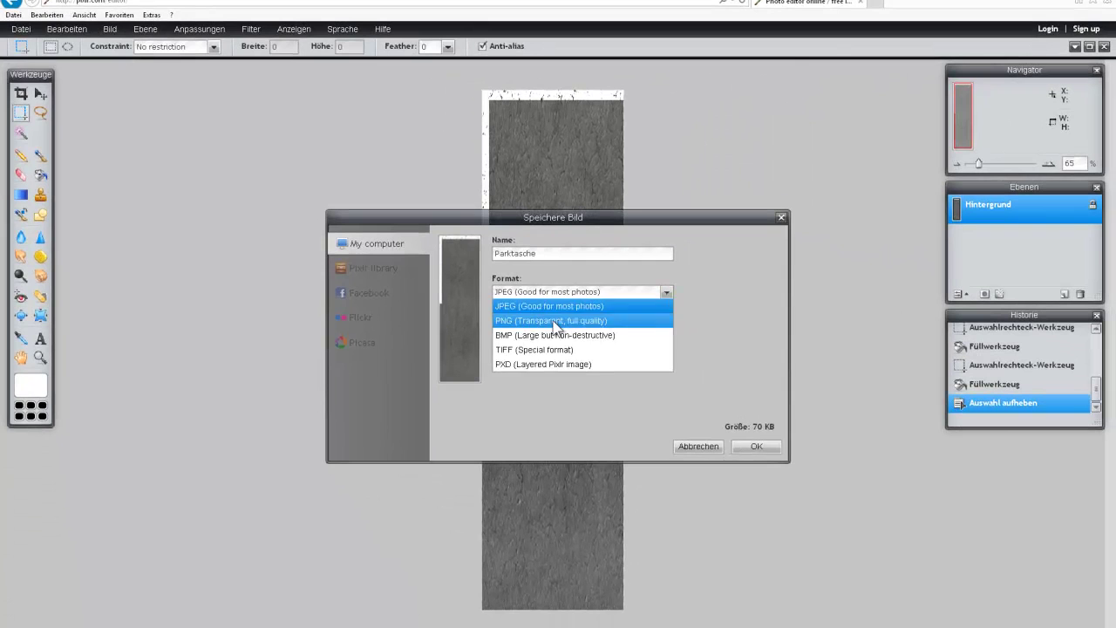
left_click(555, 321)
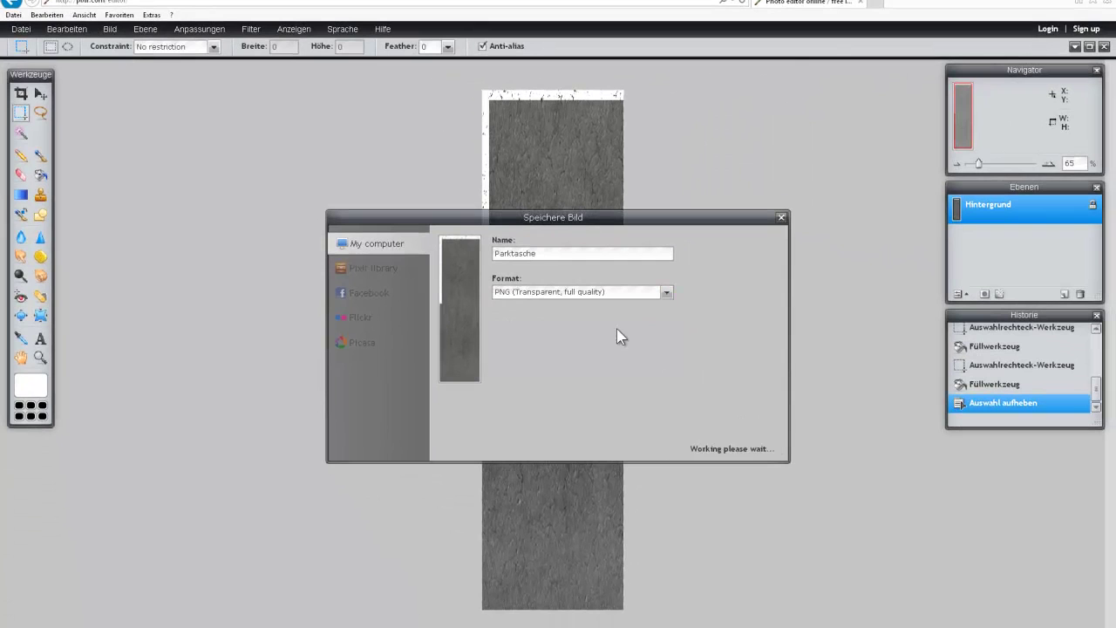
left_click(757, 447)
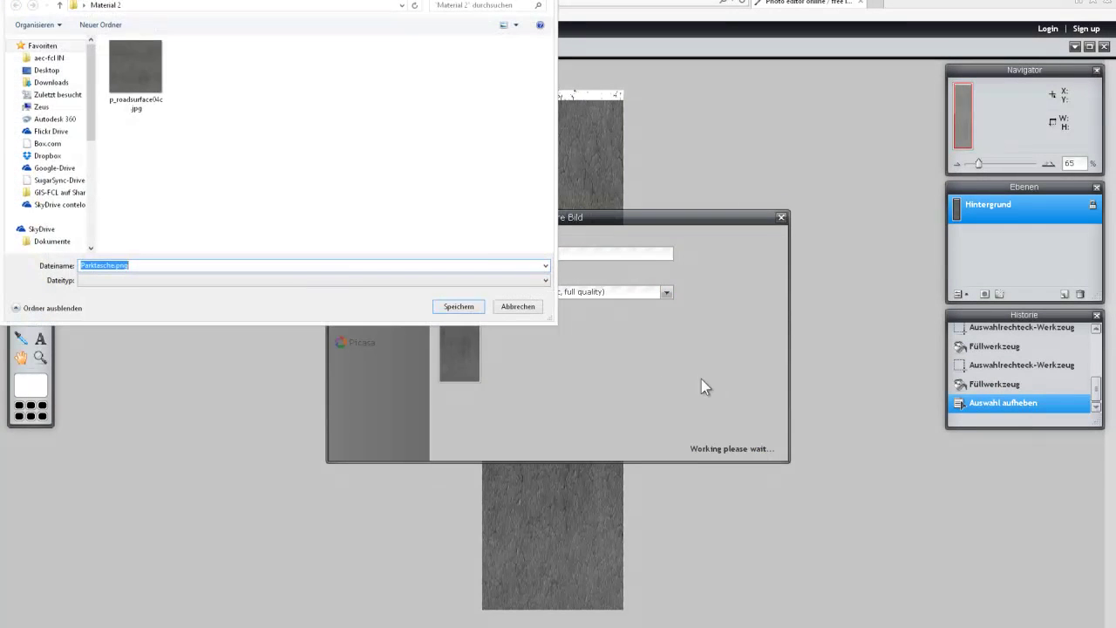
left_click(232, 265)
left_click(455, 305)
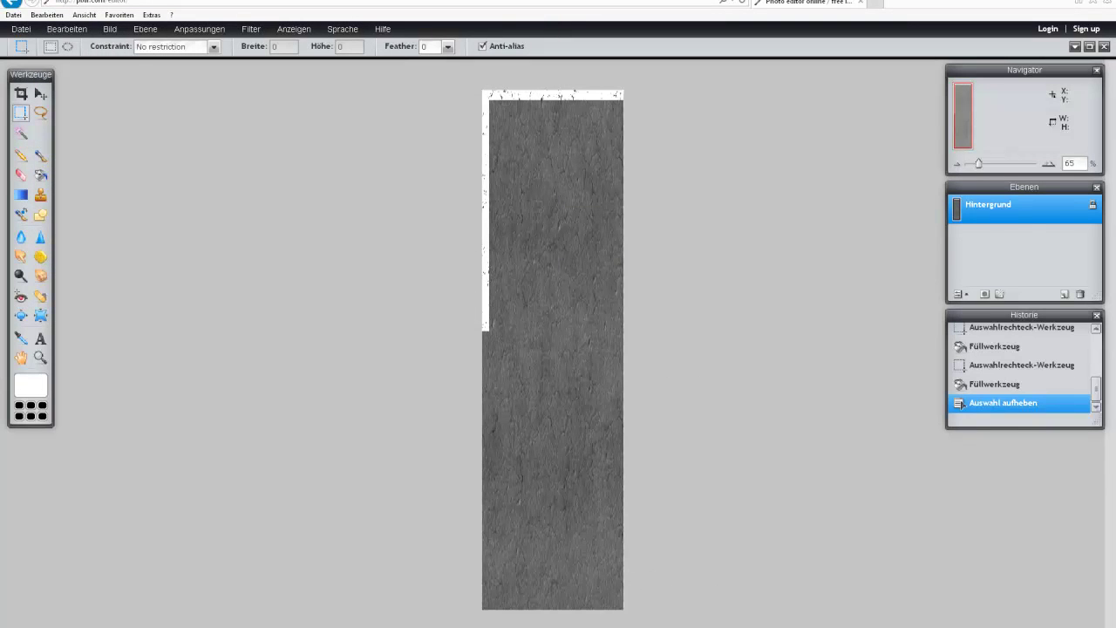
Step: Switch to InfraWorks and duplicate the Parking Lane Mosaic Cobblestones material in the Material/Roadway catalog
left_click(698, 626)
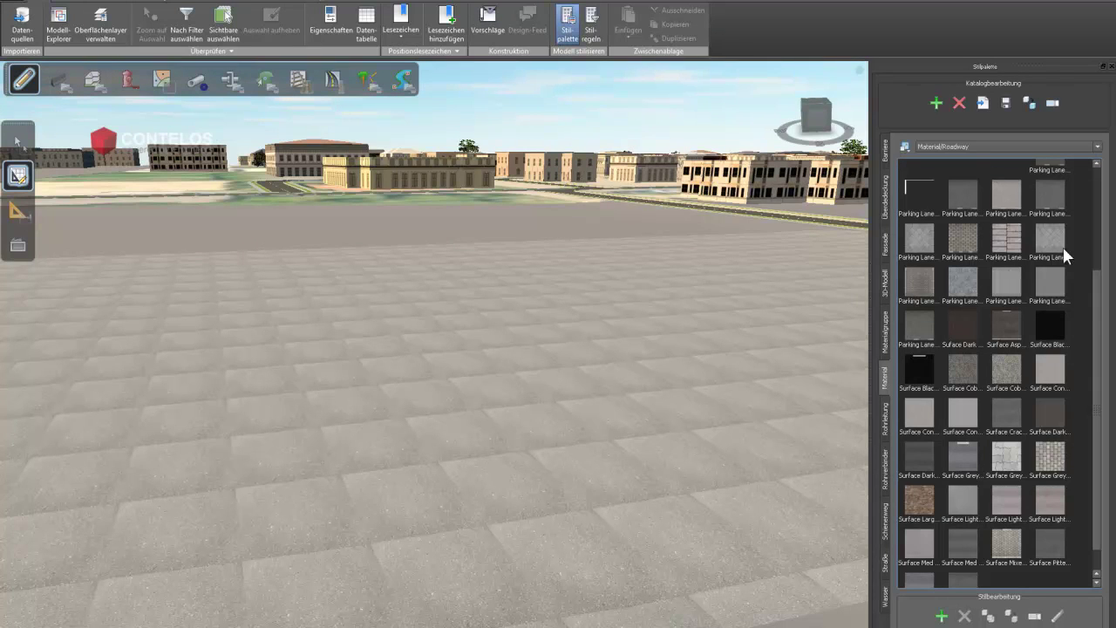
left_click_drag(1095, 307, 1109, 268)
left_click(978, 341)
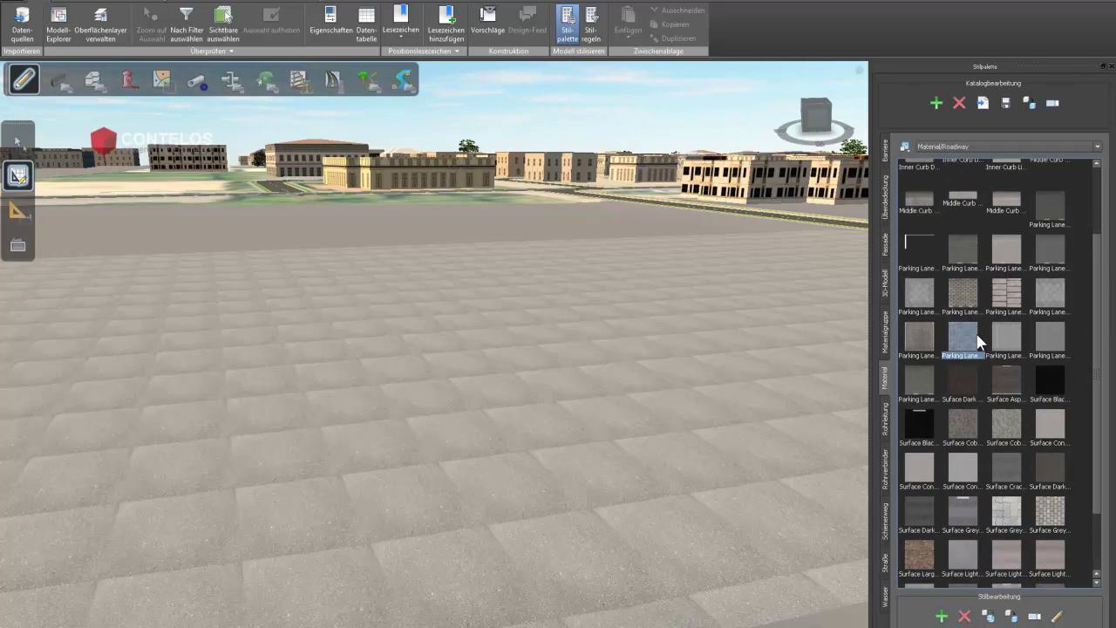
left_click(1011, 615)
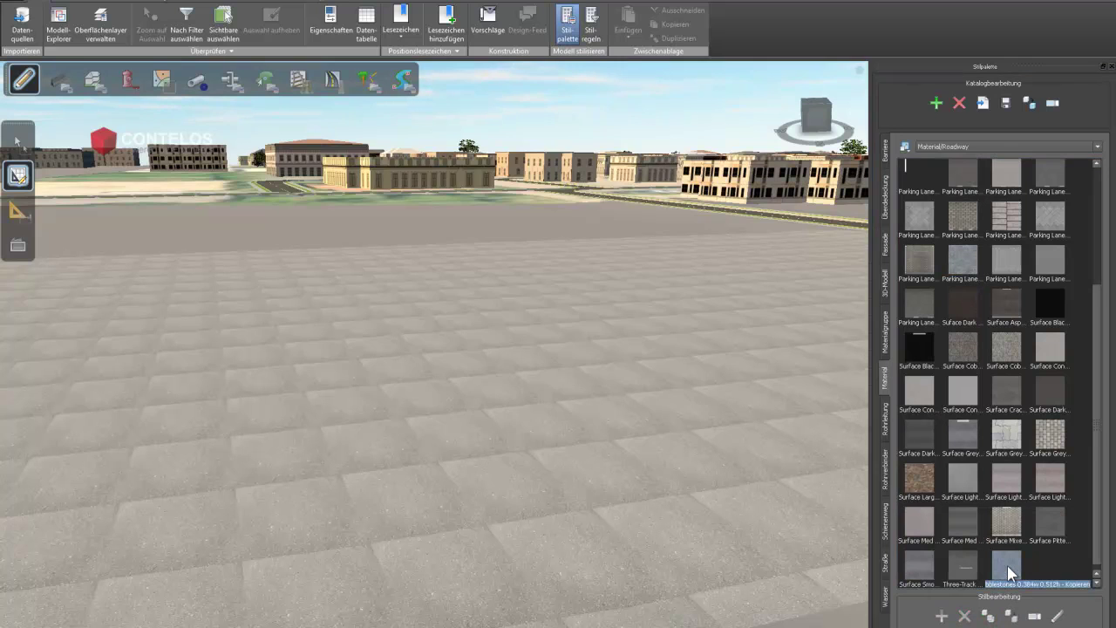
Step: Assign Parktasche.png from the desktop's Material 2 folder as the texture file of the copied Parking Lane material
double_click(1007, 565)
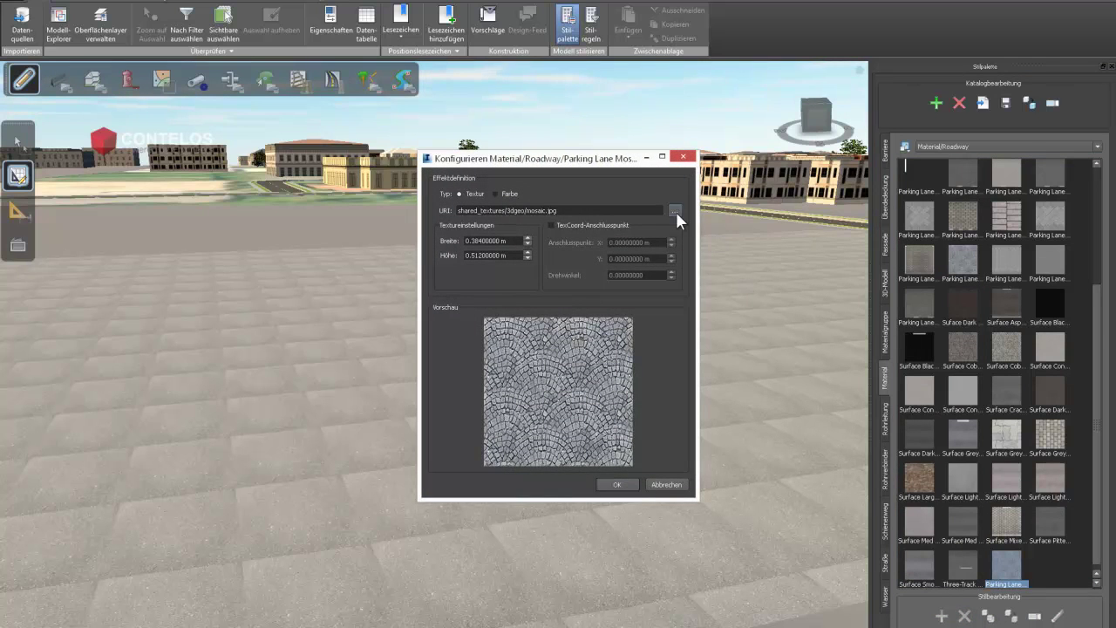
left_click(676, 211)
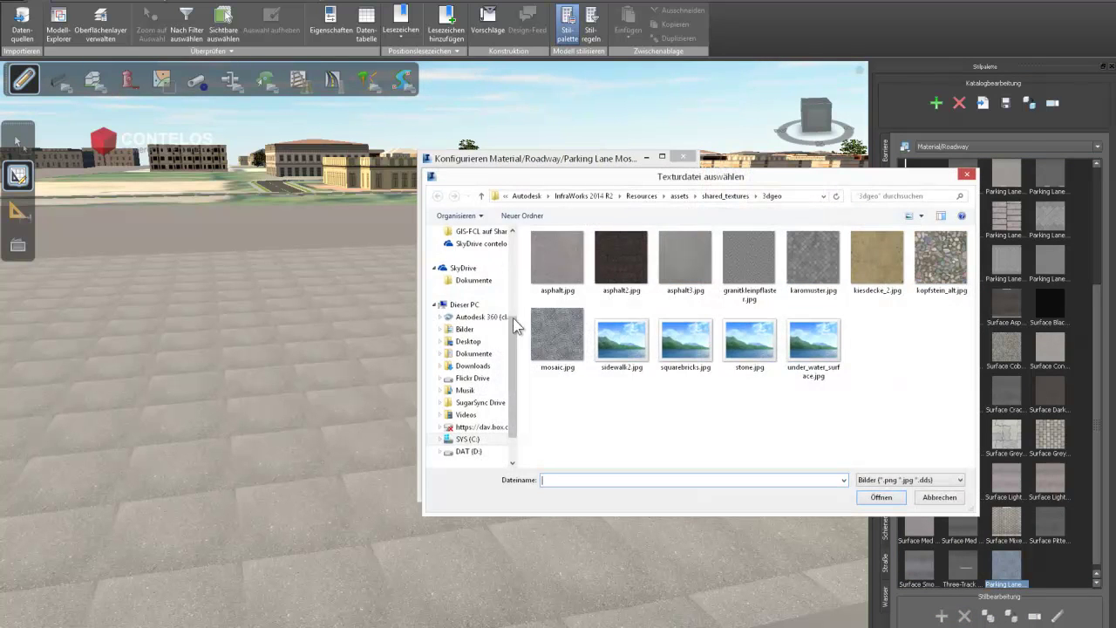
left_click_drag(511, 349, 515, 249)
left_click(481, 262)
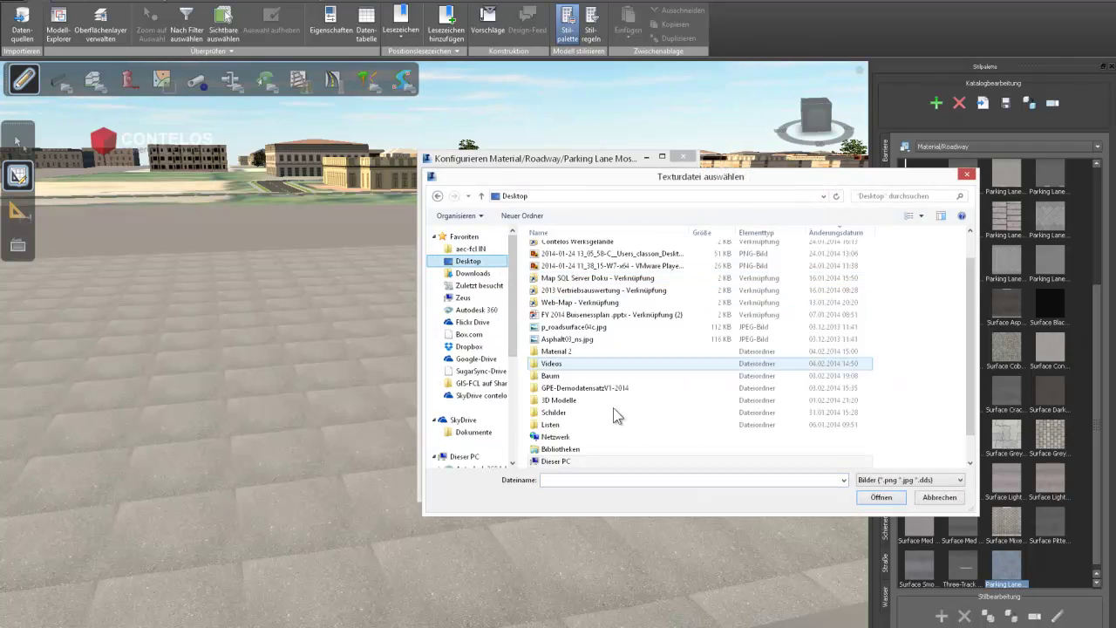
double_click(571, 351)
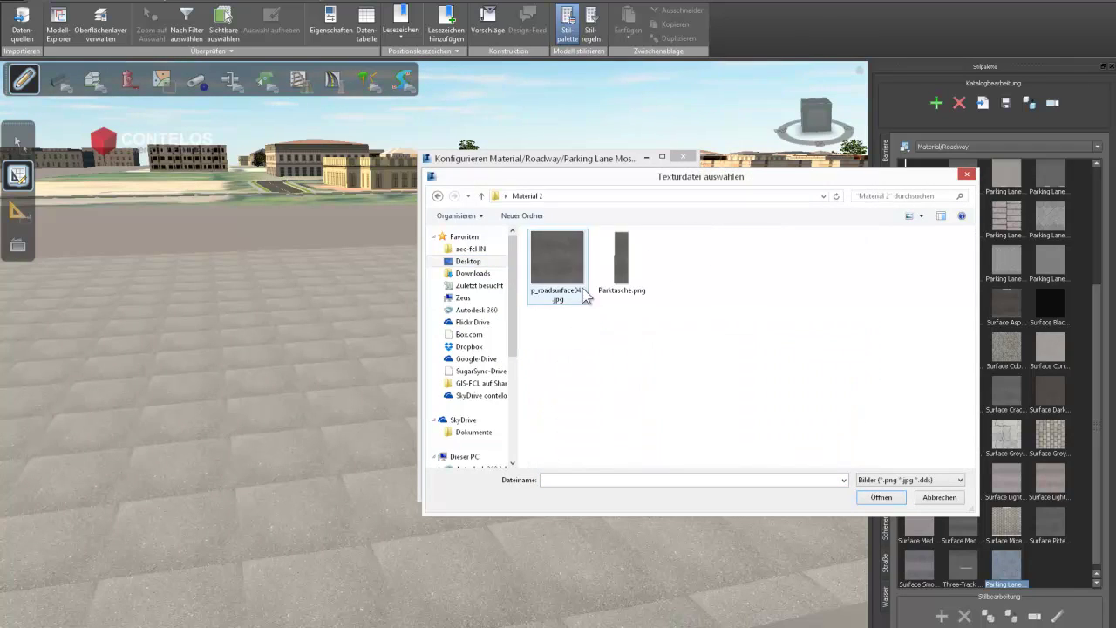
left_click(621, 260)
left_click(881, 497)
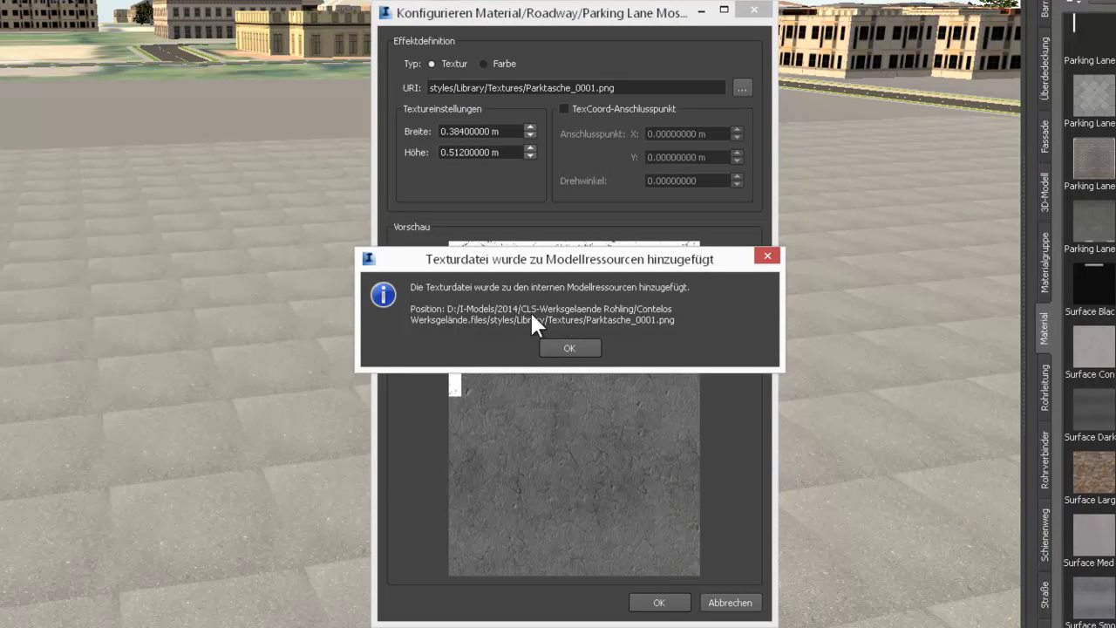
left_click(569, 348)
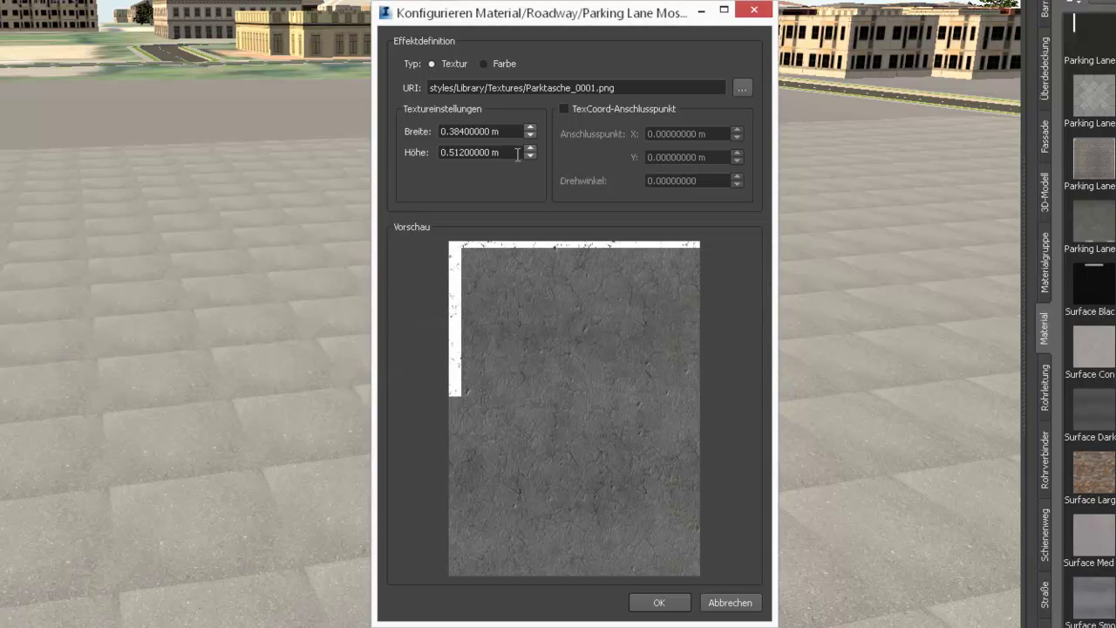
Step: Set the copied material's texture size to 3 m wide and 11 m high and accept the configuration
left_click_drag(508, 131, 388, 129)
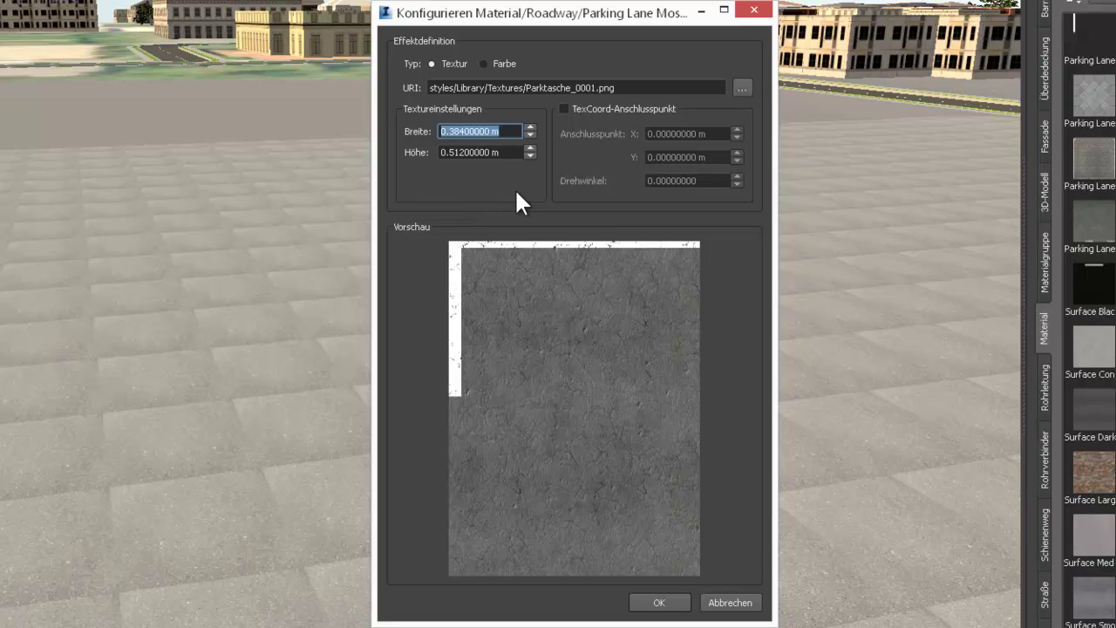
type("300")
key("BackSpace")
key("BackSpace")
left_click(508, 157)
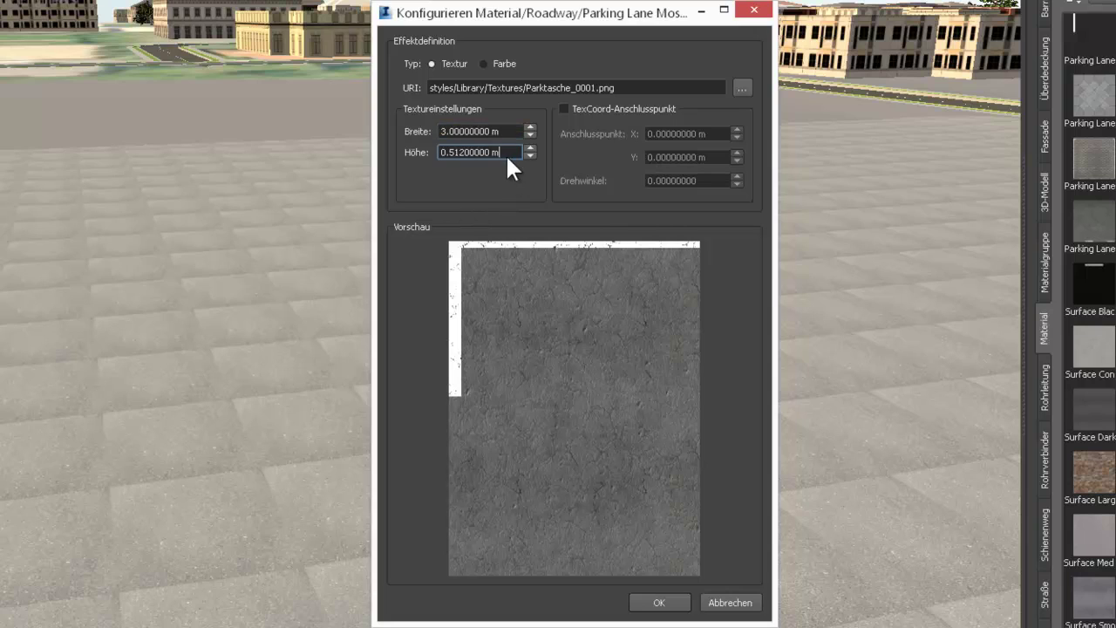
key("ctrl+a")
type("11")
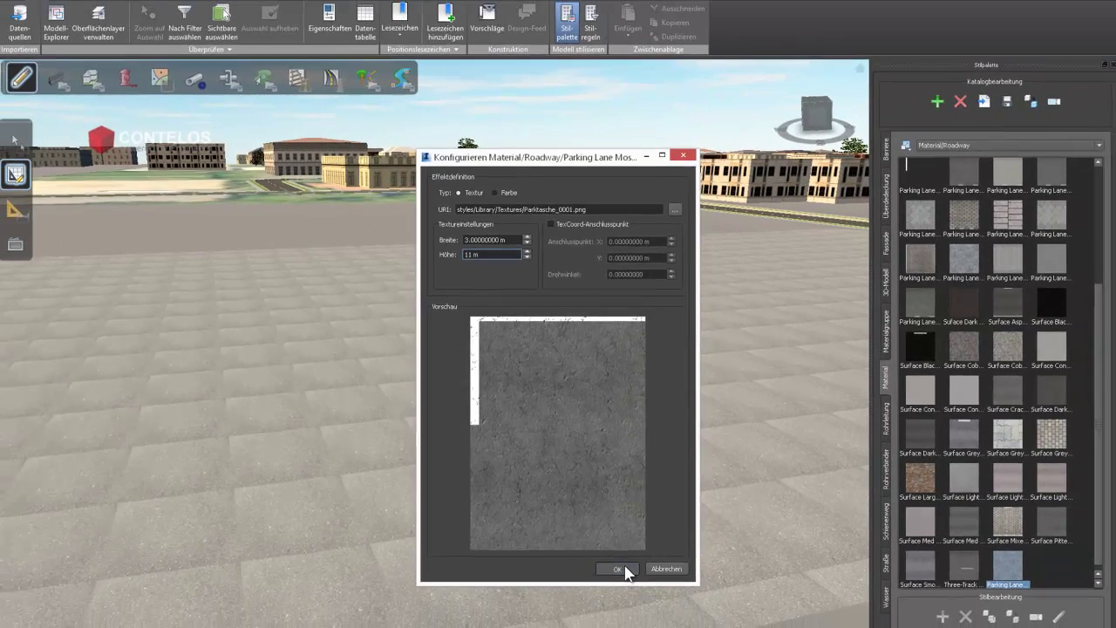
left_click(667, 602)
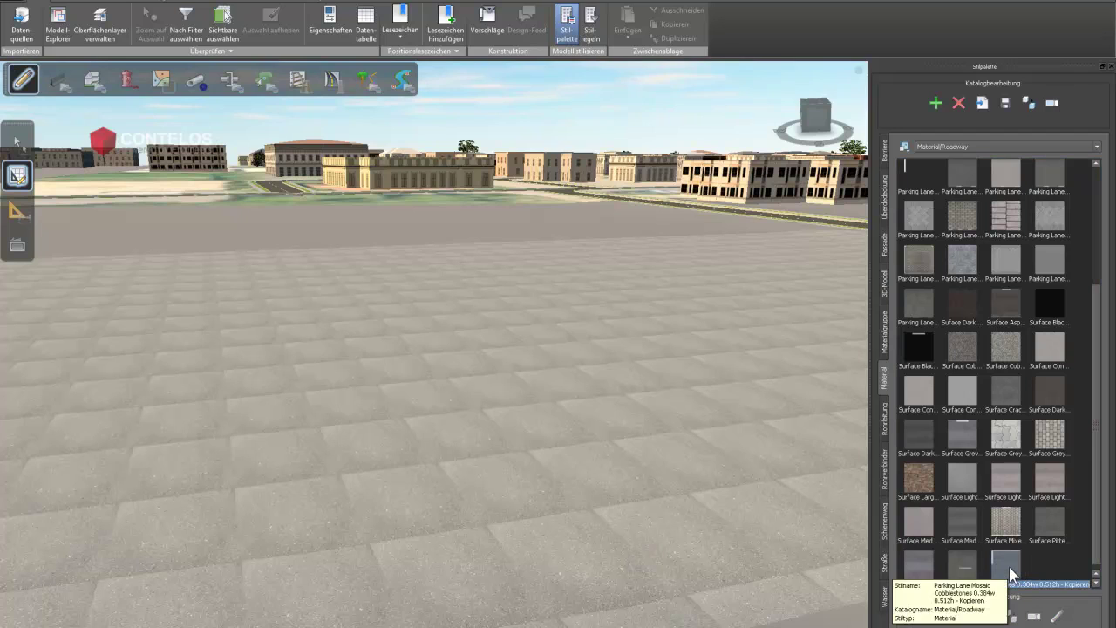
Step: Apply the copied Parking Lane material to the large paved area in the model and inspect the parking bay markings
left_click_drag(1009, 565, 458, 497)
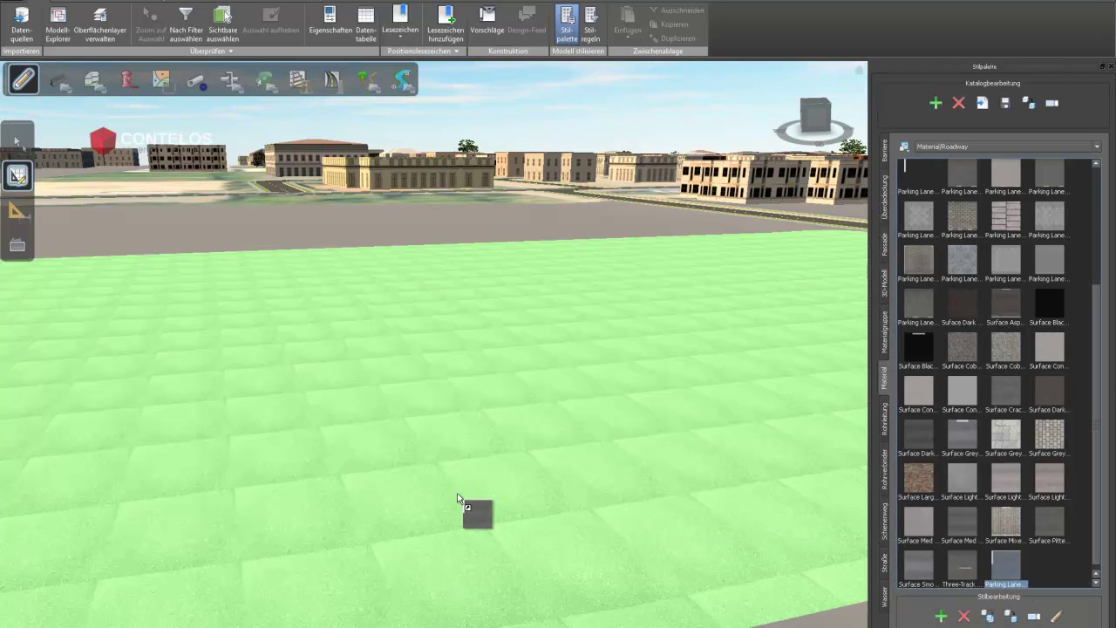
left_click_drag(458, 495, 458, 497)
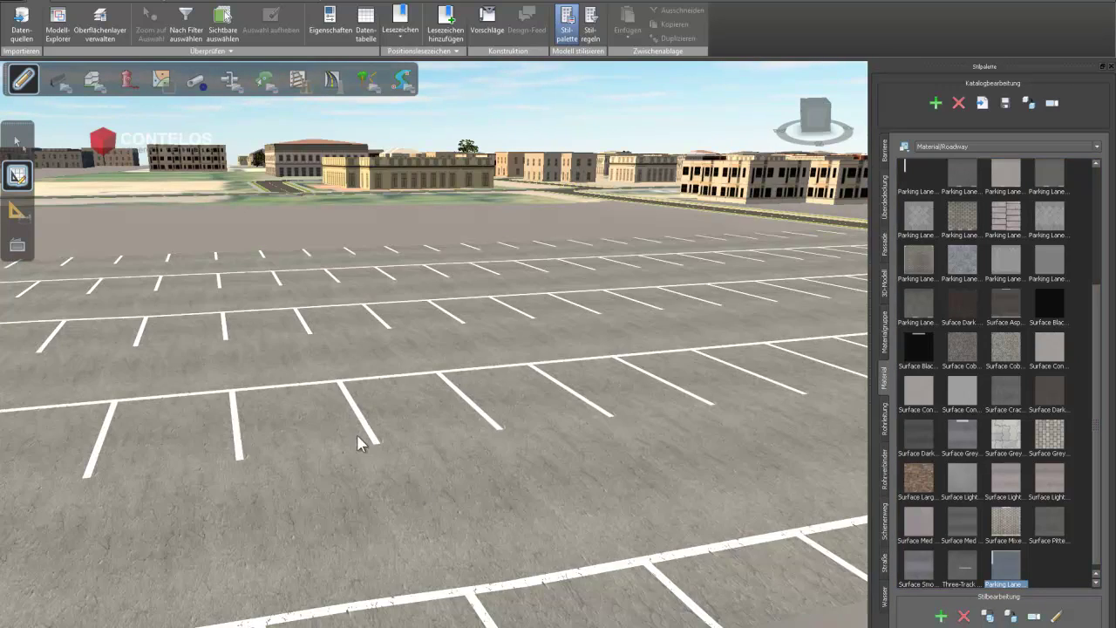
left_click_drag(362, 443, 388, 497)
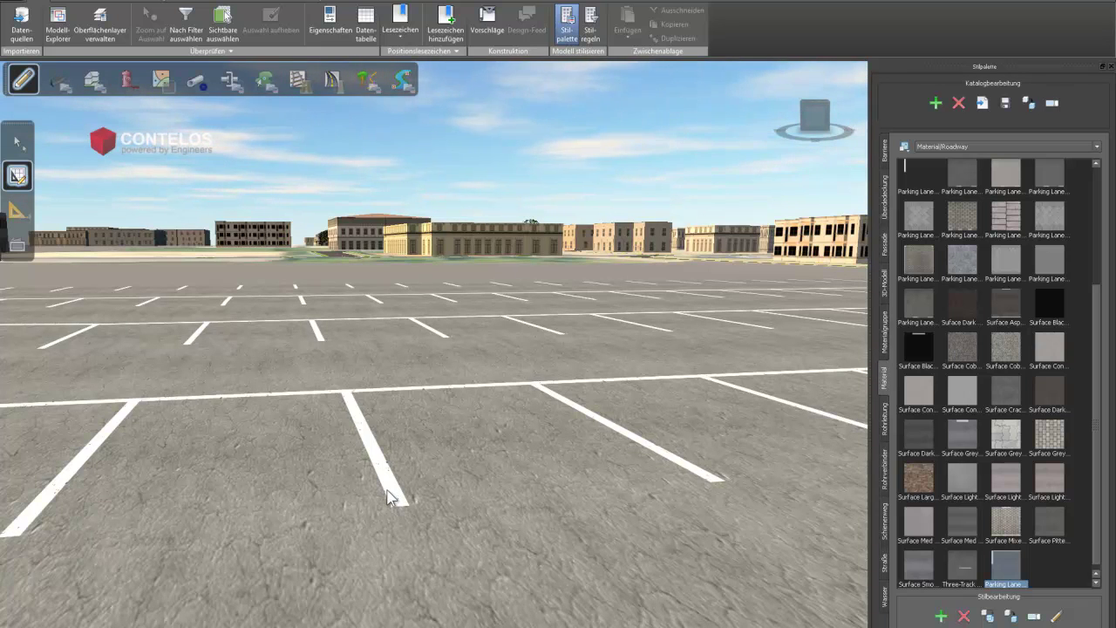
scroll(387, 497, "down", 5)
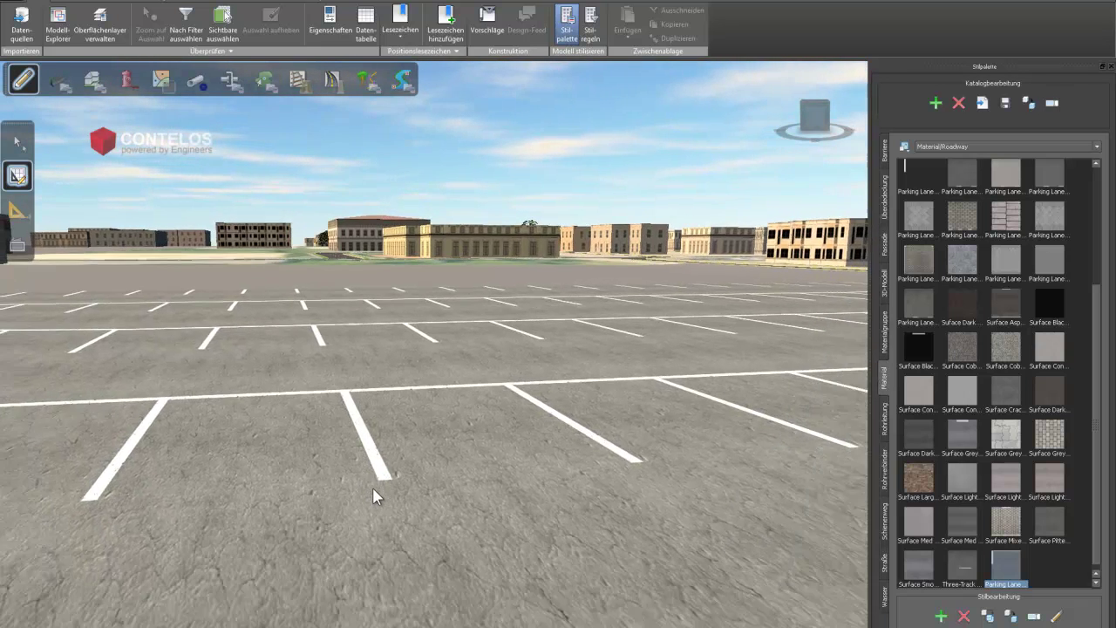
left_click_drag(443, 532, 483, 529)
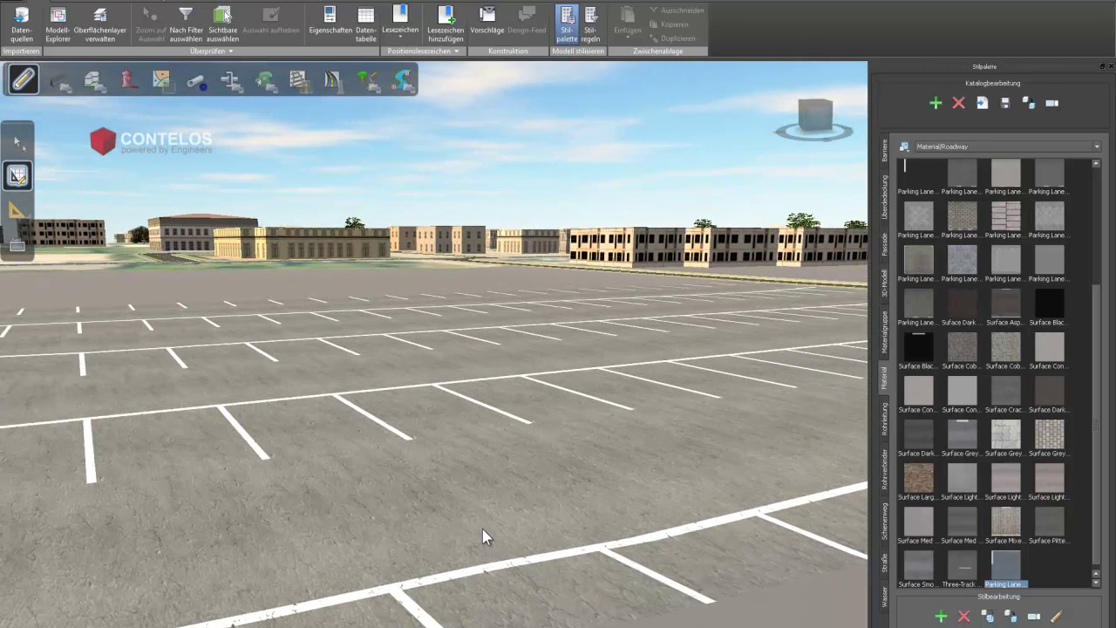